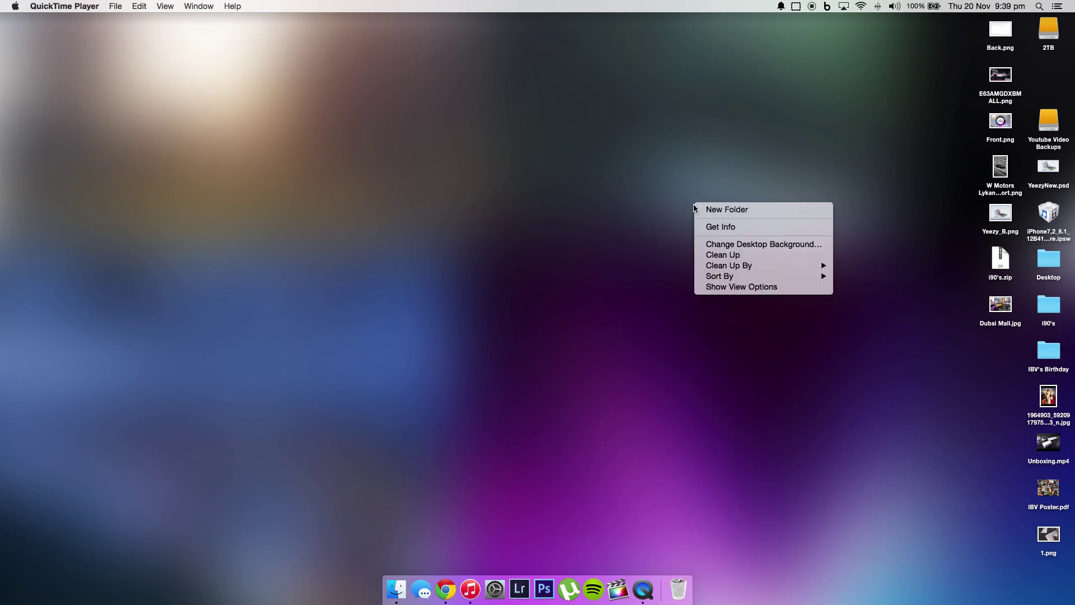
- Clean up the desktop icons grouped by Kind, then bring the web browser forward
mouse_move(809, 264)
left_click(863, 276)
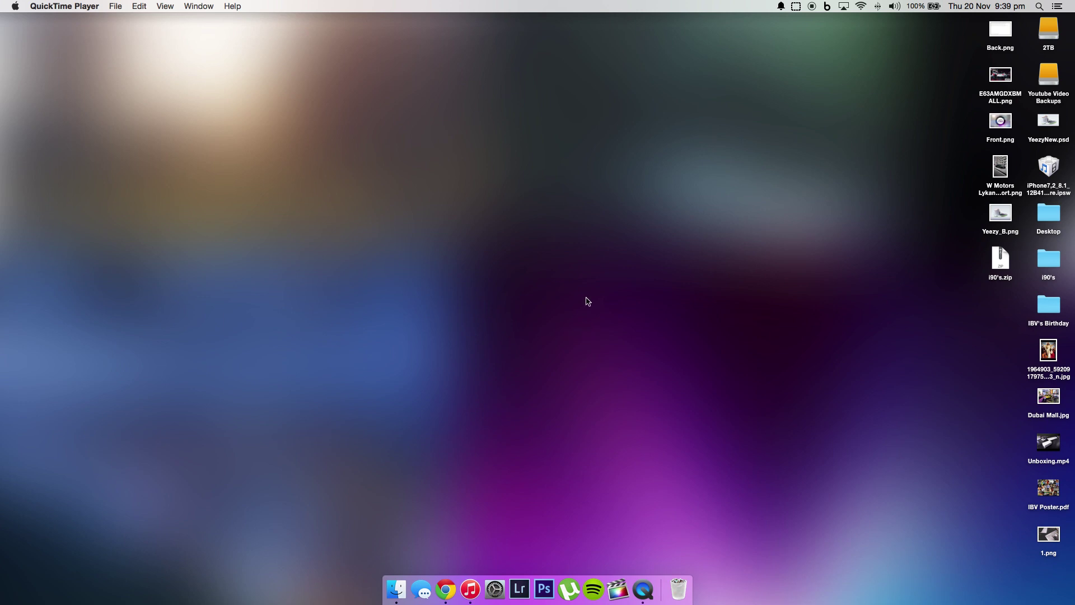
left_click(446, 590)
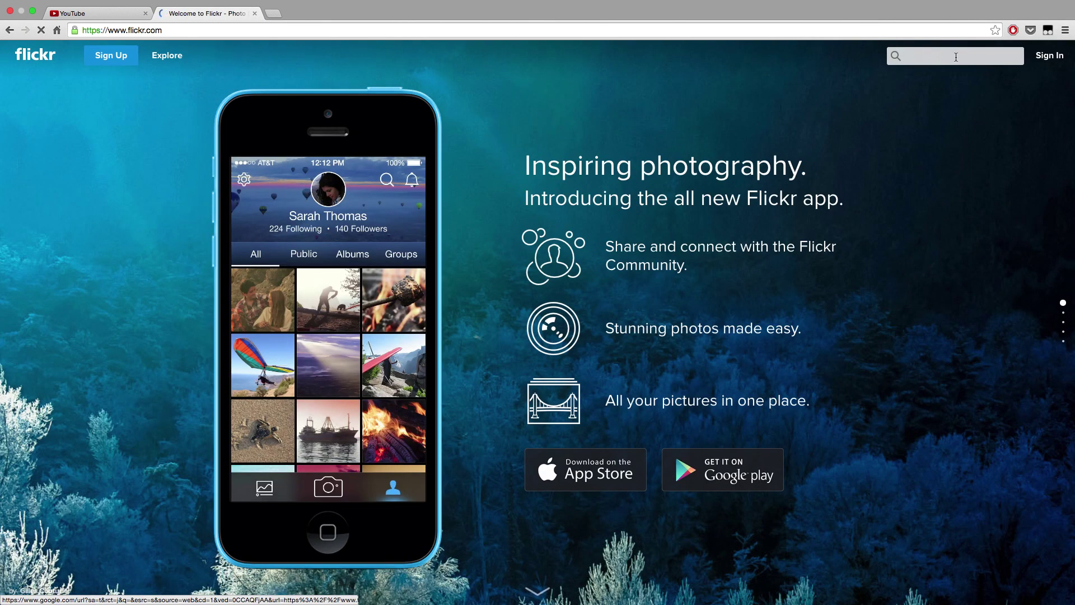
- Search Flickr for 'thecarhotel' and open the first result, the '50th Roadster!' photo
left_click(956, 57)
type("t")
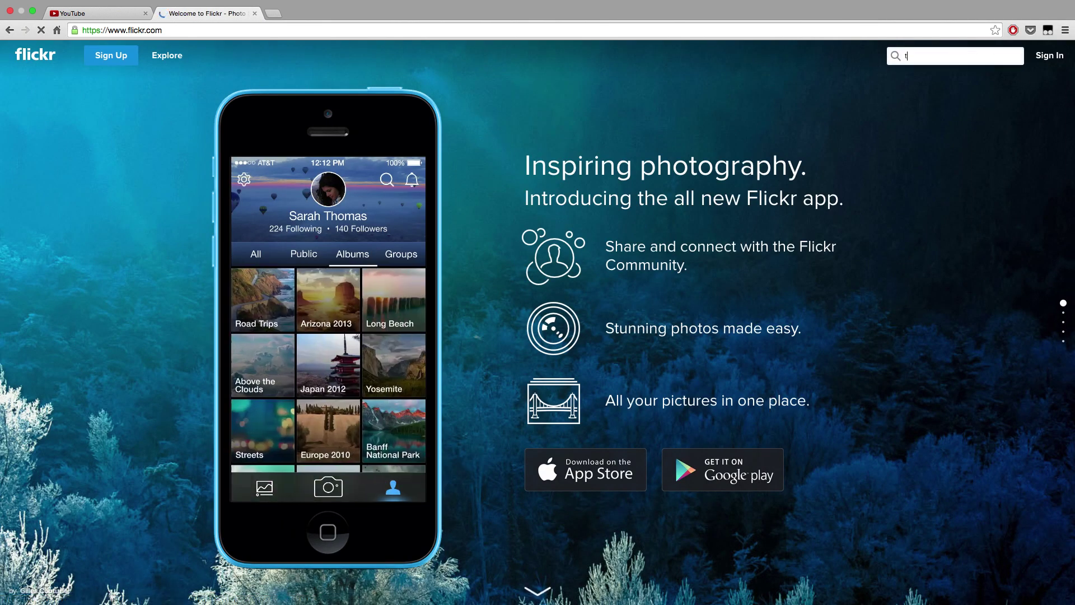
type("hecarh")
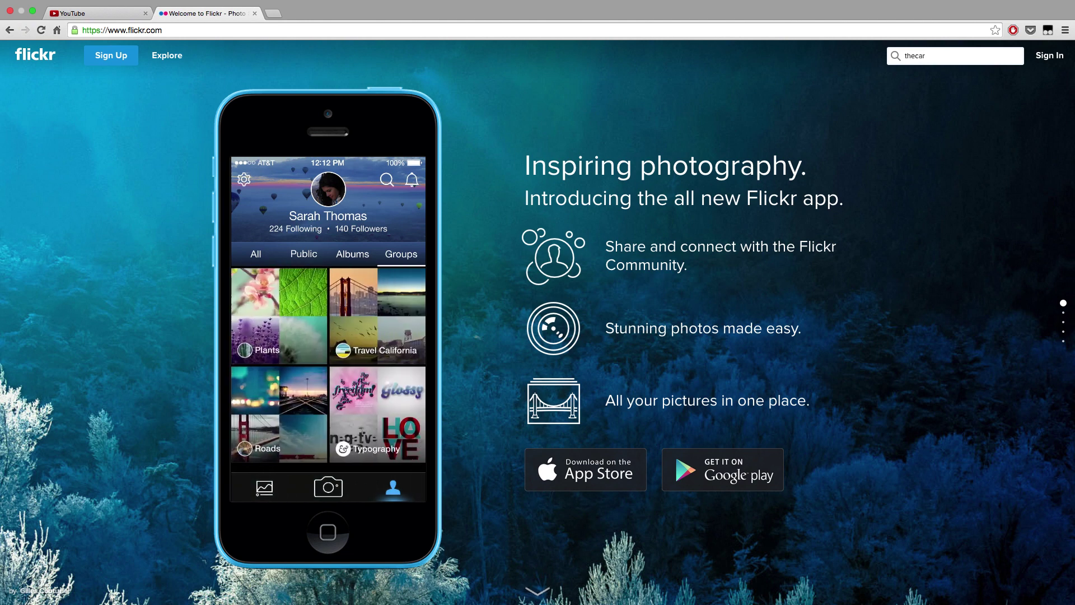
type("otel")
key("Return")
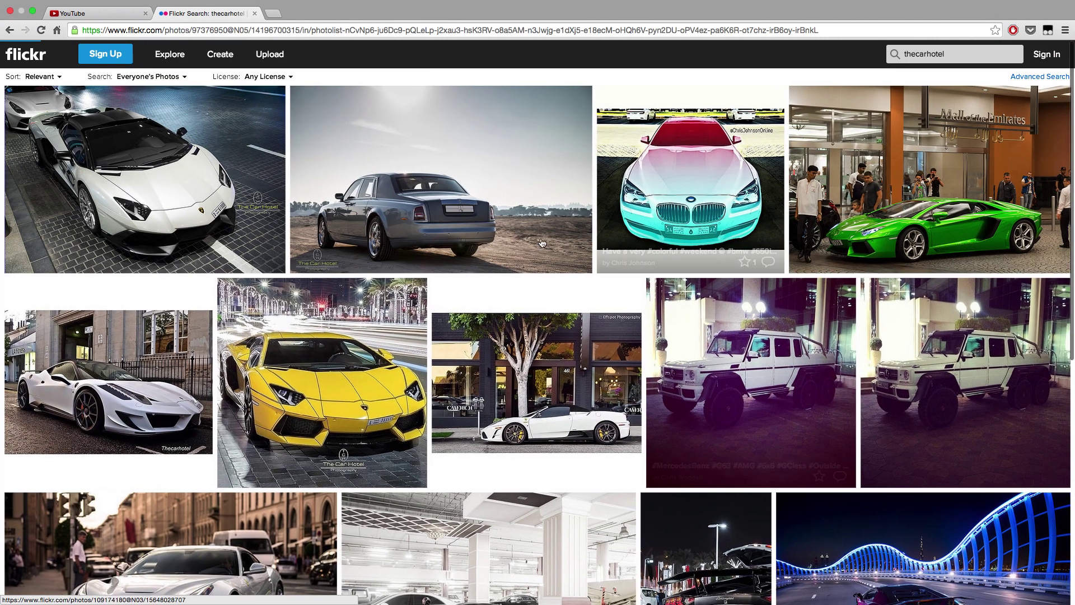
left_click(187, 200)
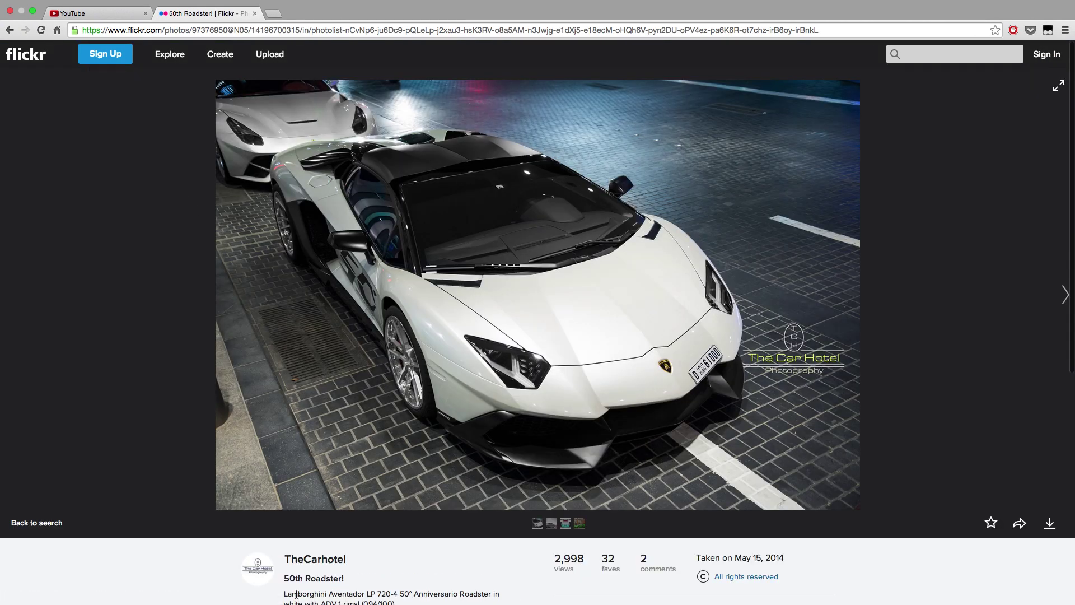
- Scroll TheCarhotel's photostream down to the Empire Edition Bugatti Veyron photo and open it
left_click(302, 560)
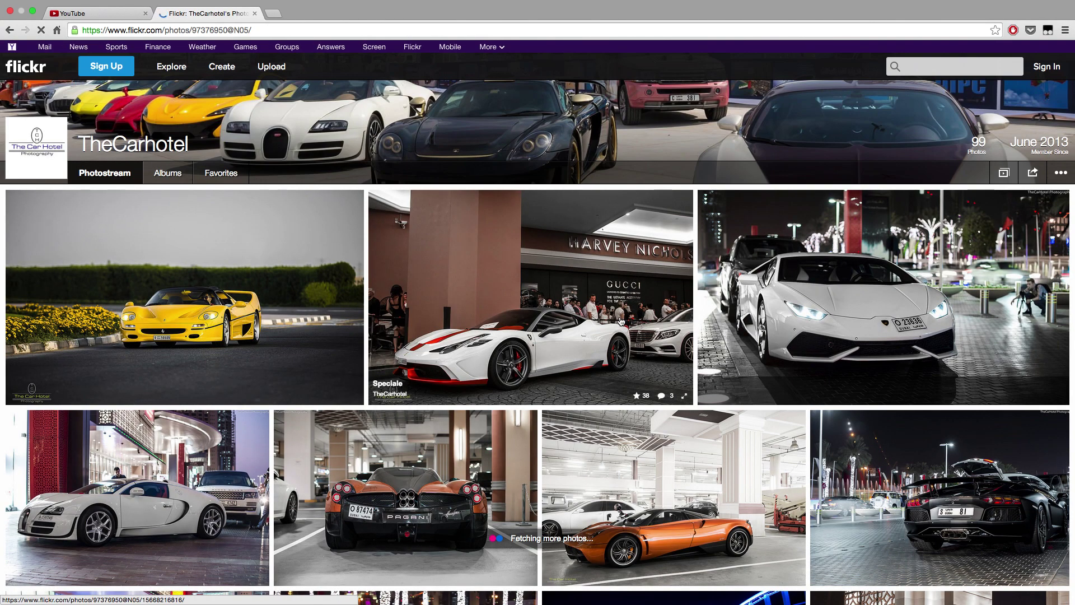
scroll(642, 310, "down", 8)
scroll(494, 415, "up", 7)
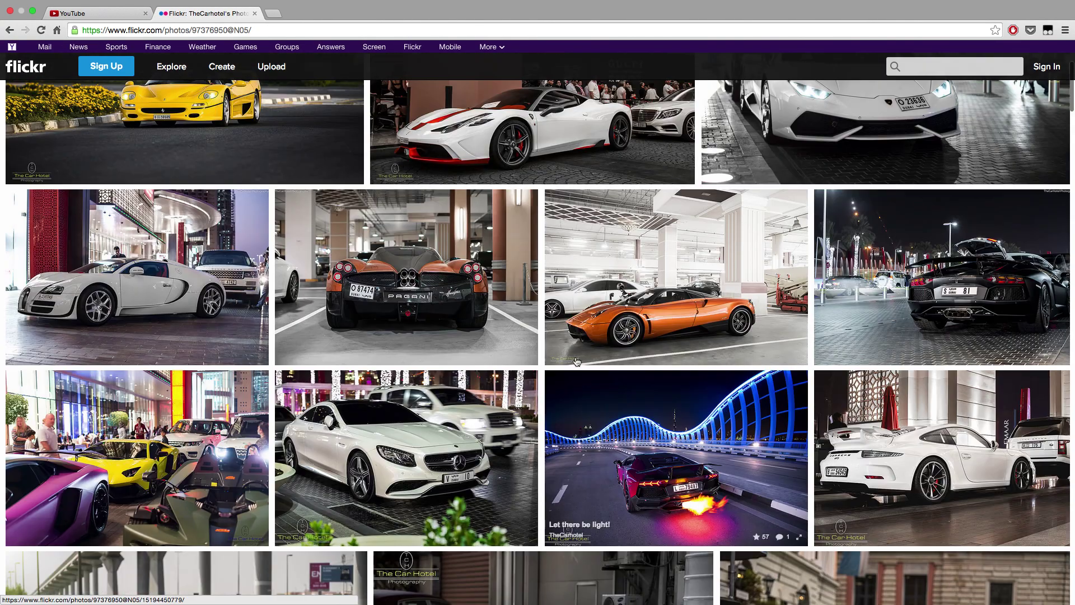
scroll(495, 415, "up", 4)
scroll(504, 412, "down", 9)
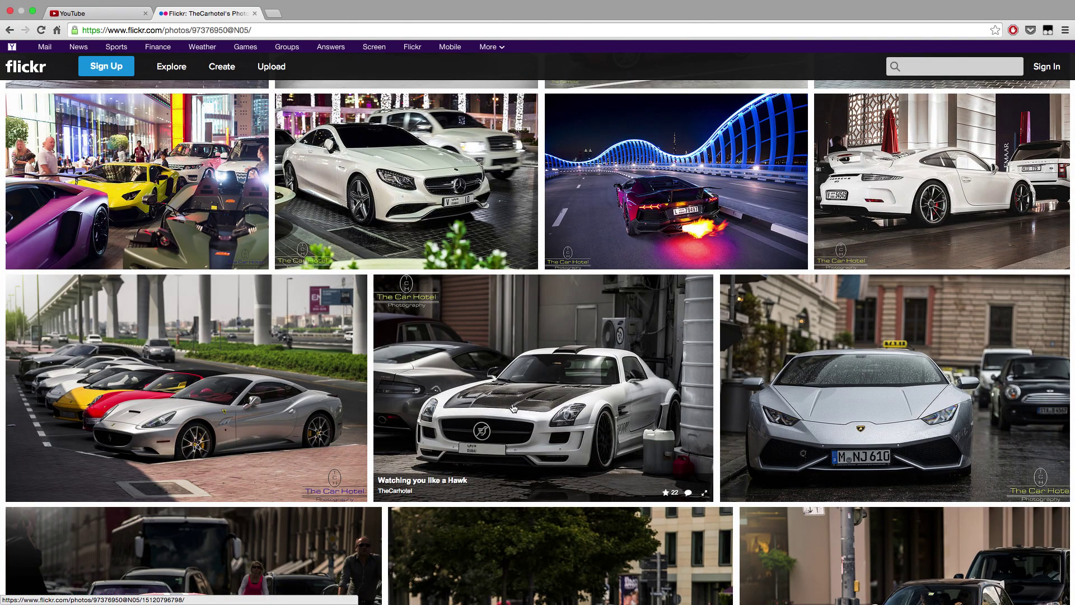
scroll(513, 408, "down", 7)
scroll(513, 408, "down", 4)
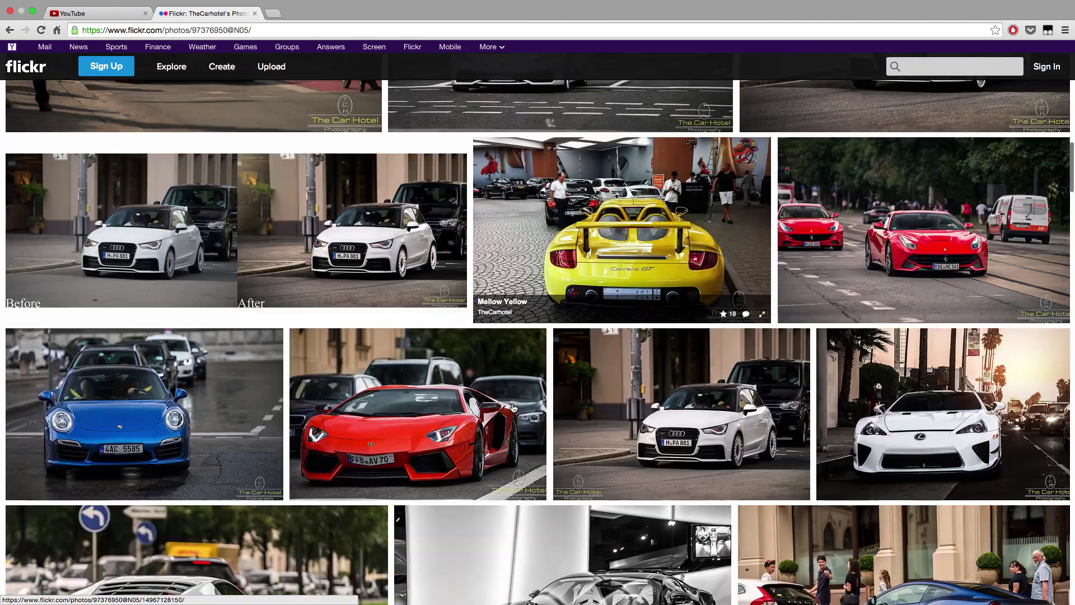
scroll(513, 408, "down", 2)
scroll(513, 407, "down", 1)
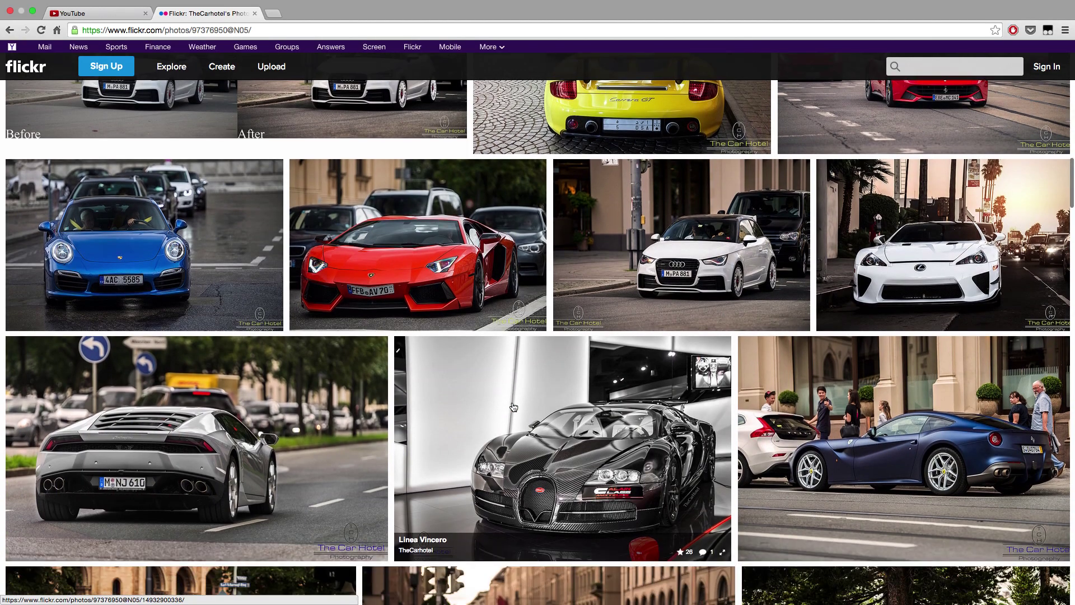
scroll(513, 407, "down", 4)
scroll(513, 408, "down", 4)
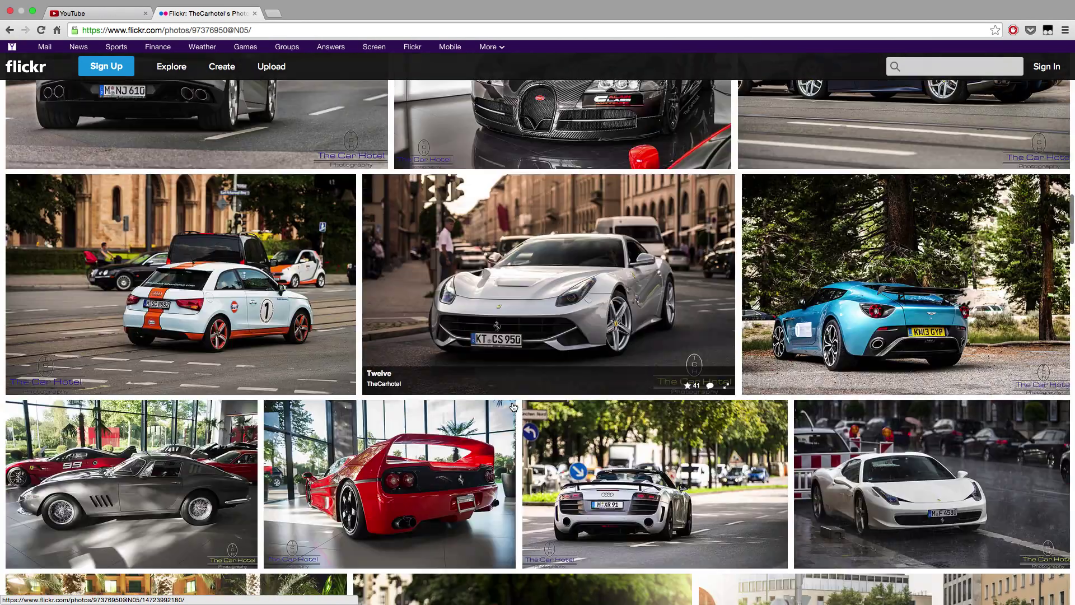
scroll(513, 408, "down", 10)
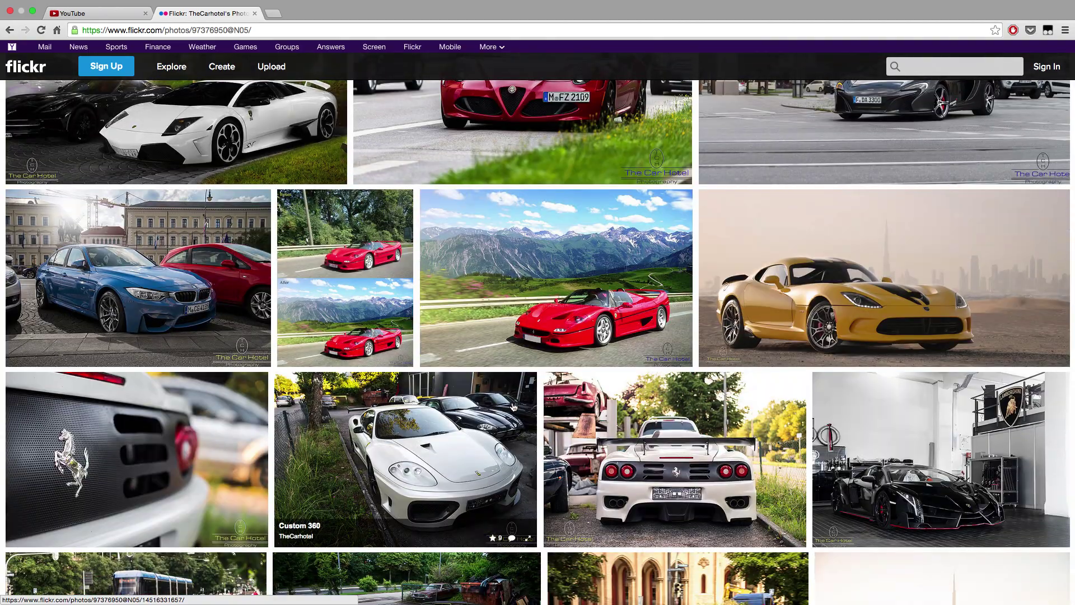
scroll(513, 407, "down", 1)
scroll(513, 408, "down", 6)
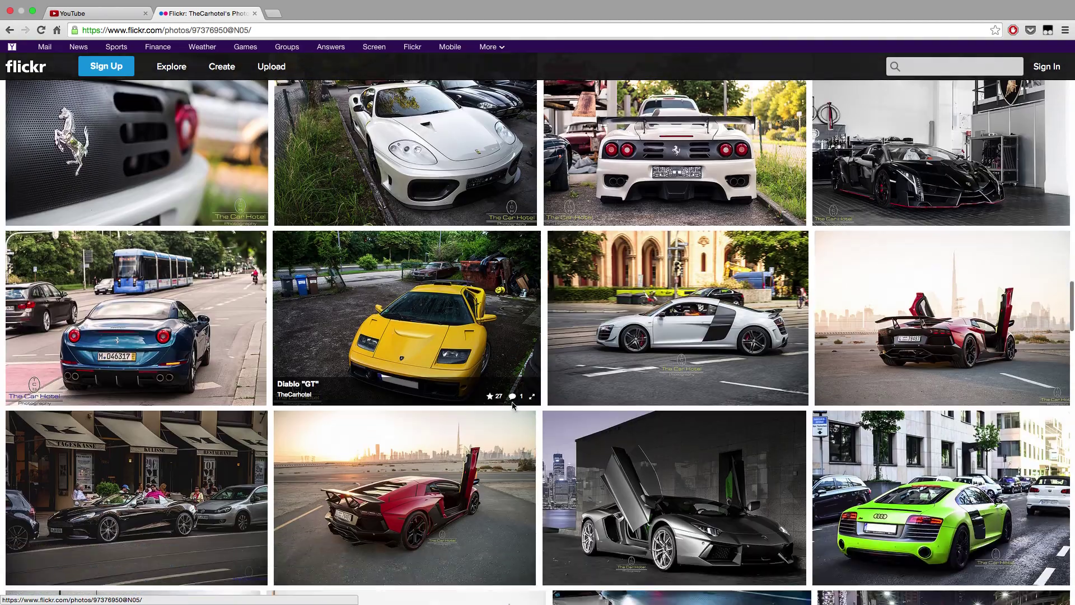
scroll(513, 408, "down", 2)
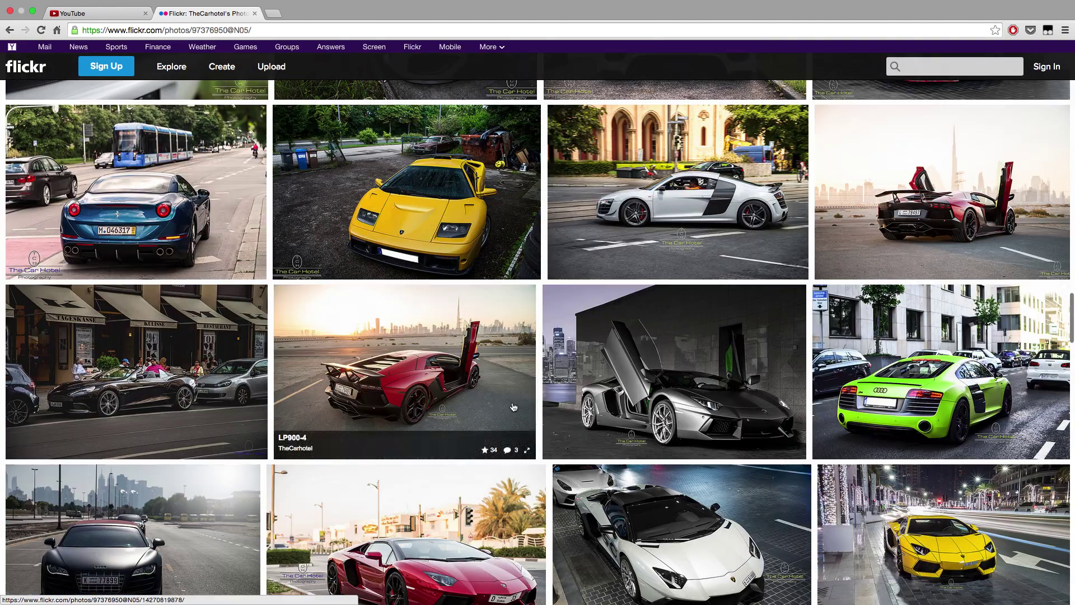
scroll(531, 399, "down", 5)
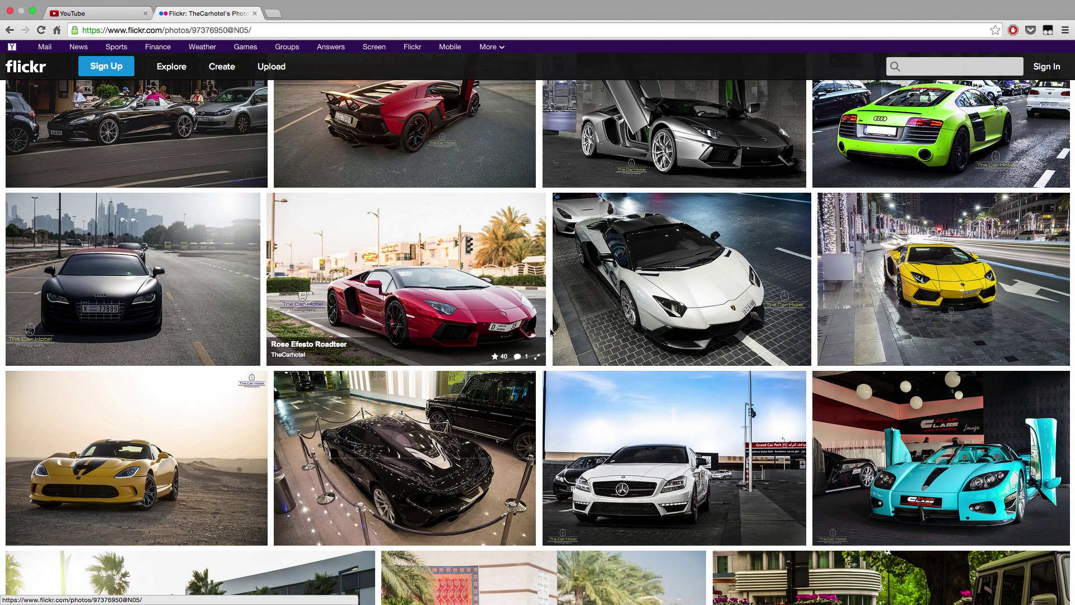
scroll(551, 333, "down", 9)
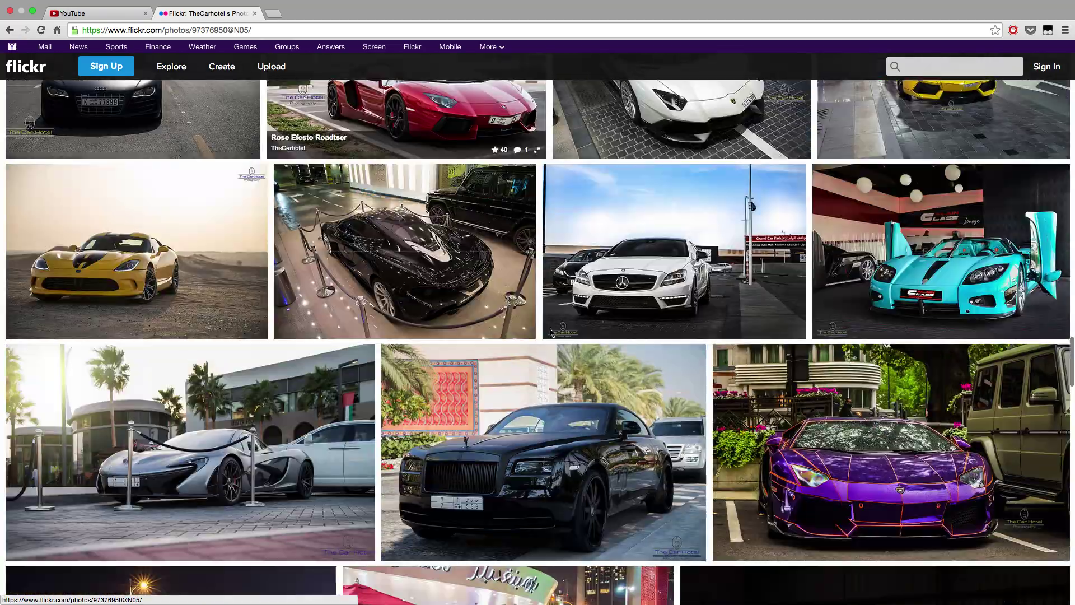
scroll(552, 334, "down", 10)
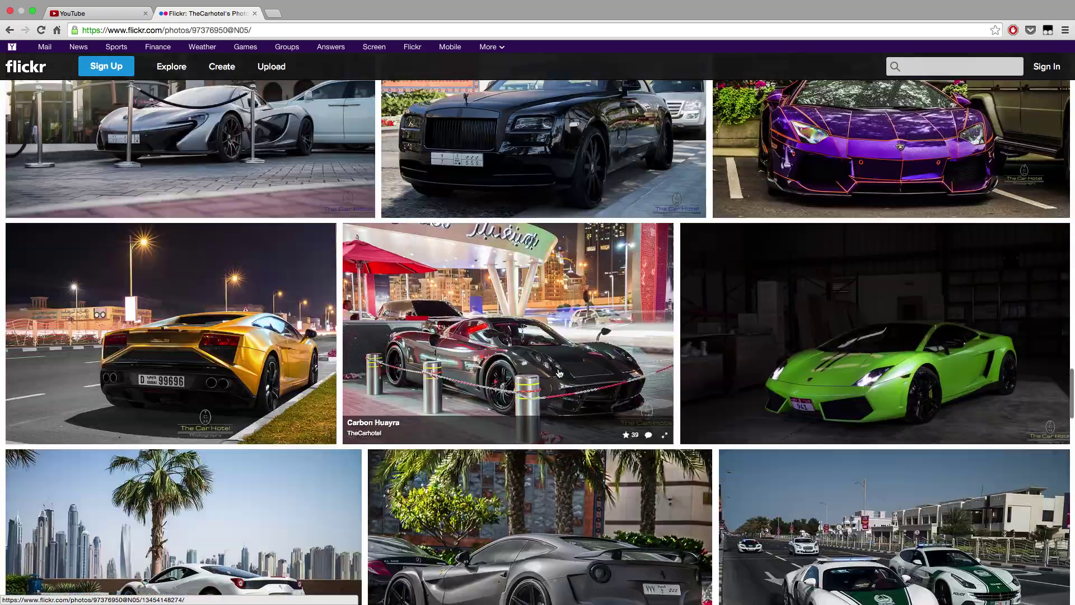
scroll(559, 373, "down", 5)
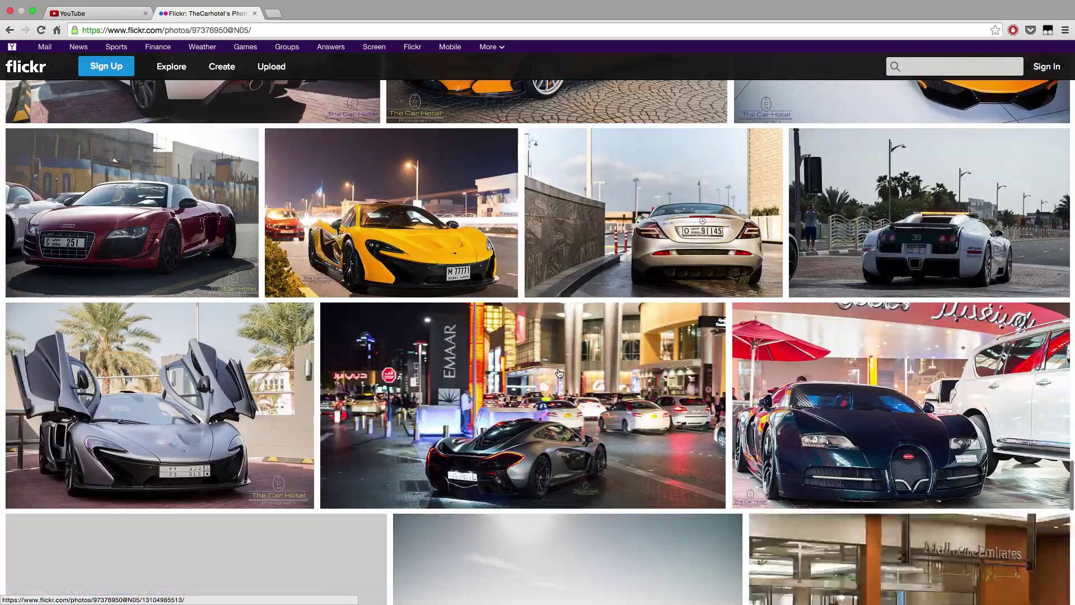
scroll(559, 373, "down", 5)
scroll(559, 374, "up", 10)
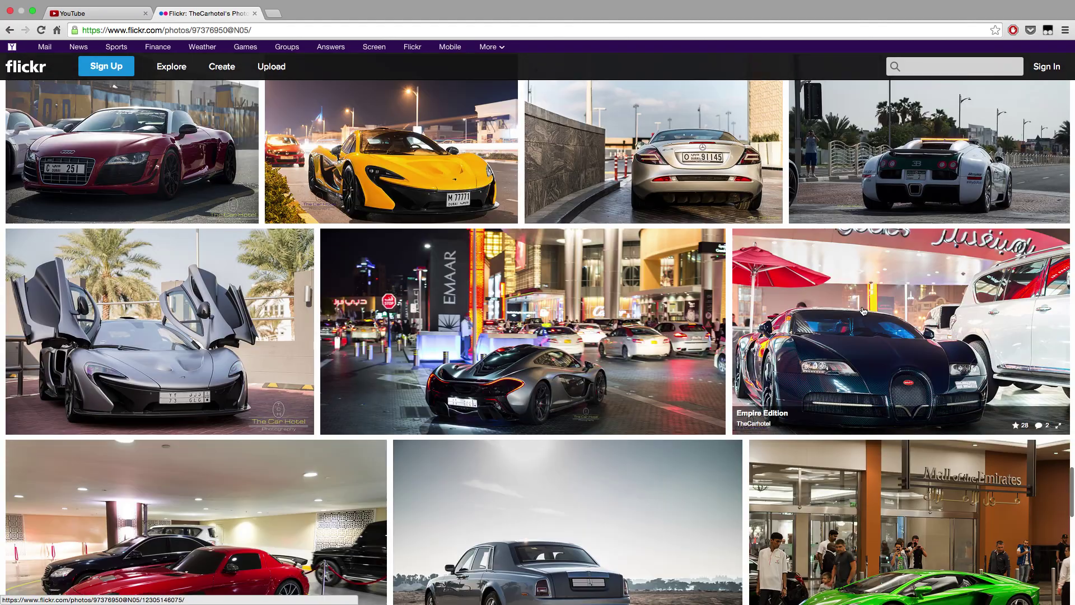
left_click(863, 312)
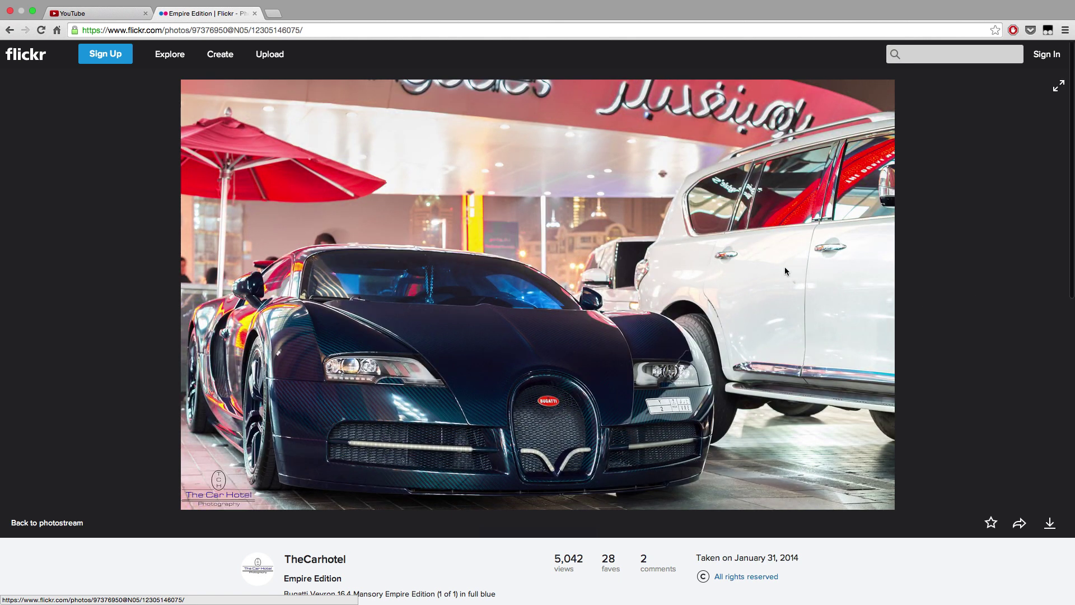
left_click(1056, 528)
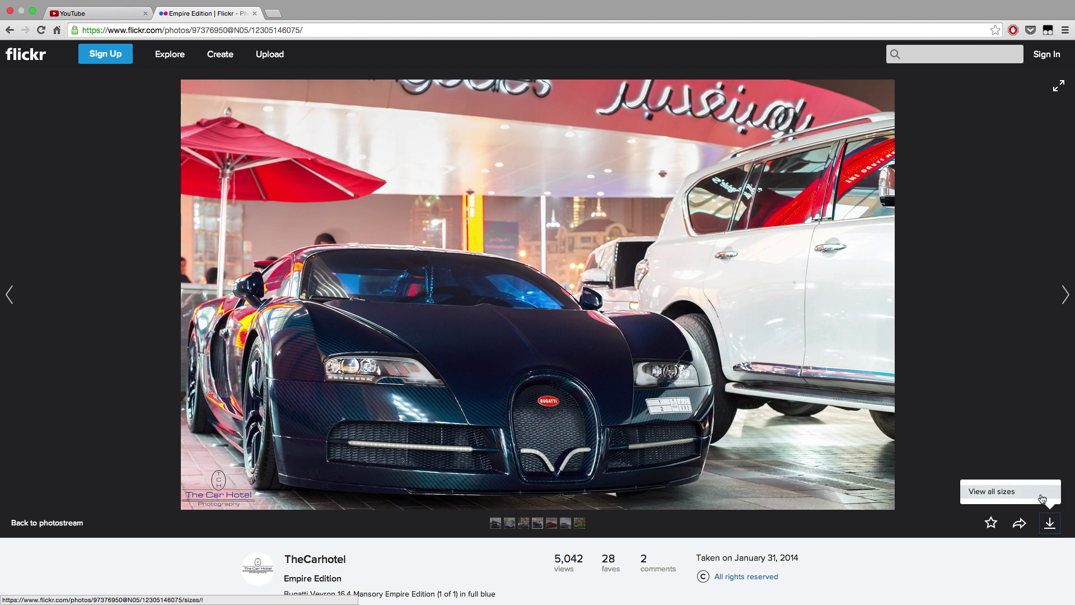
left_click(1043, 498)
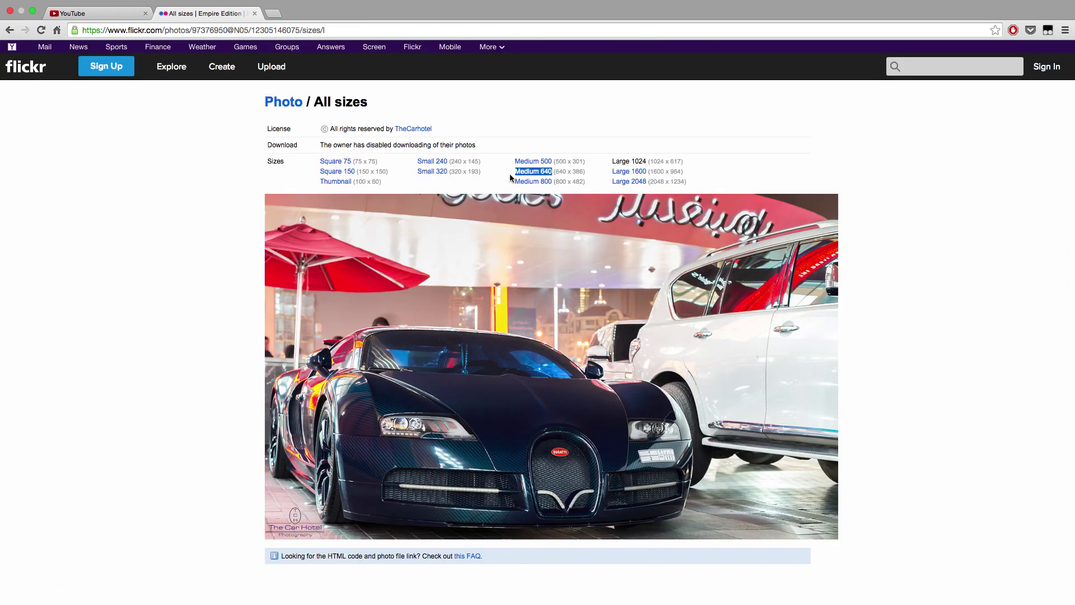
left_click(510, 173)
left_click_drag(322, 143, 480, 144)
left_click(557, 133)
left_click(620, 182)
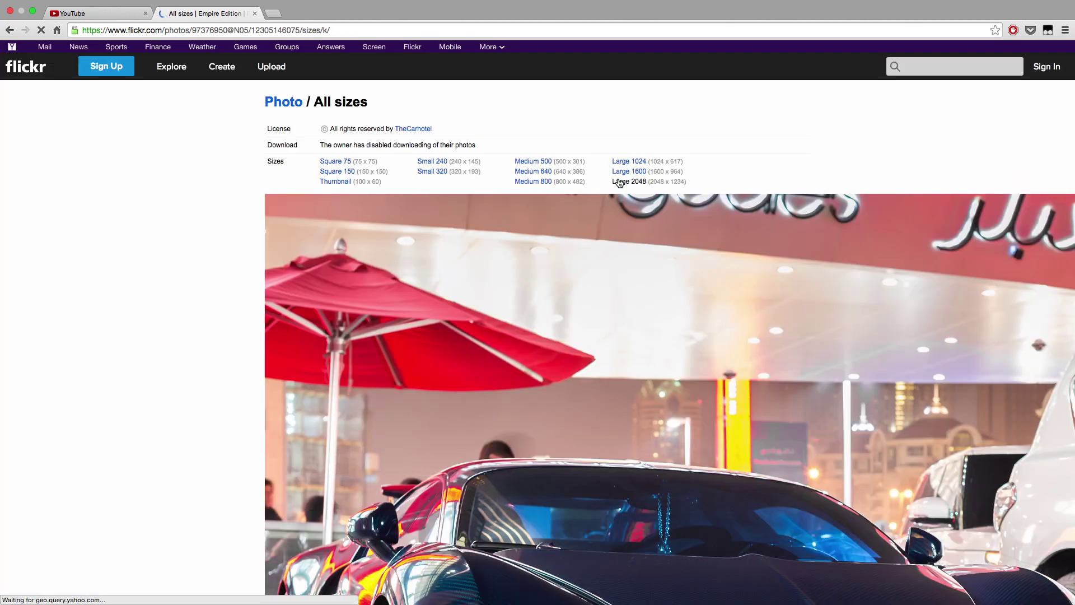
scroll(470, 330, "down", 10)
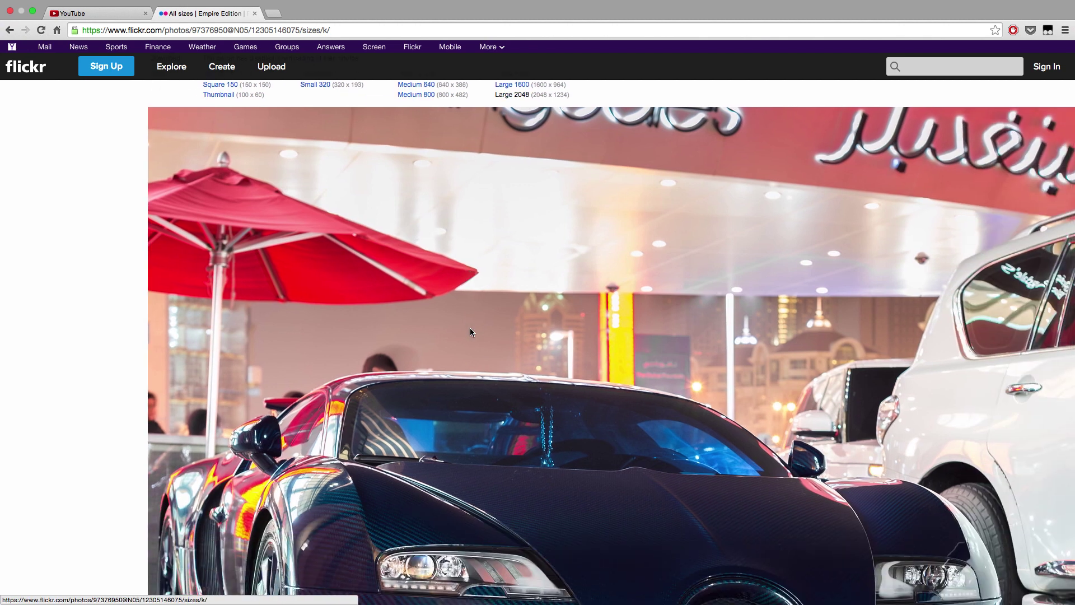
scroll(471, 331, "right", 5)
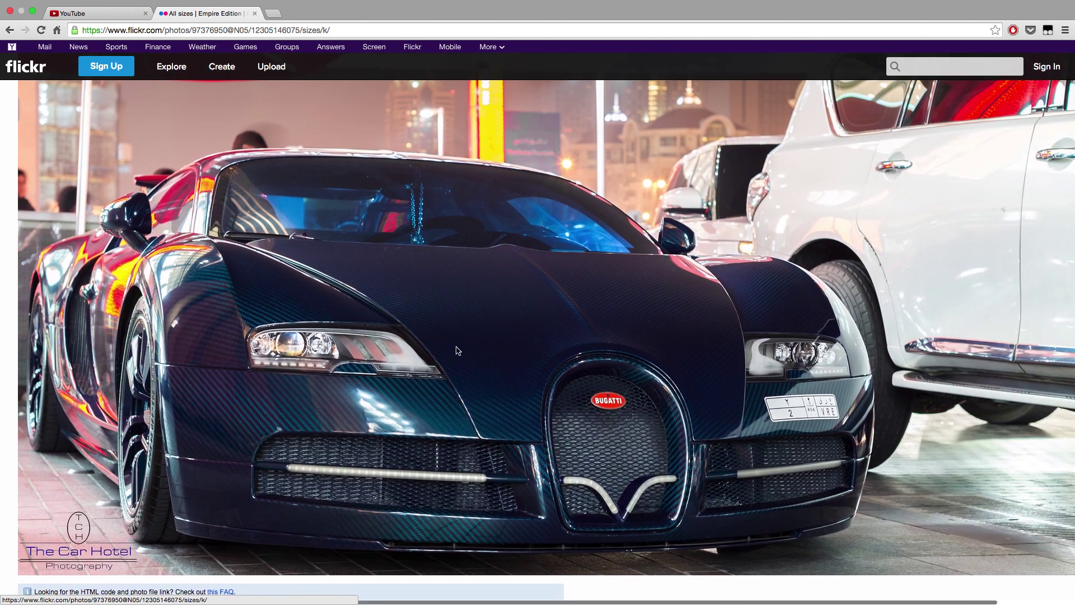
scroll(579, 389, "up", 2)
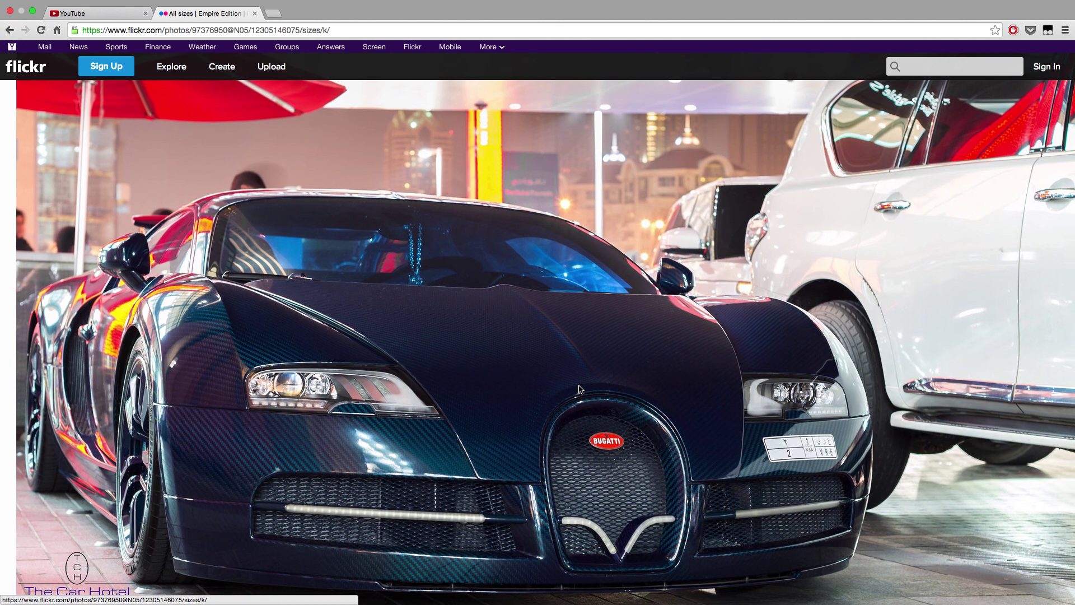
scroll(580, 390, "right", 4)
scroll(579, 389, "left", 1)
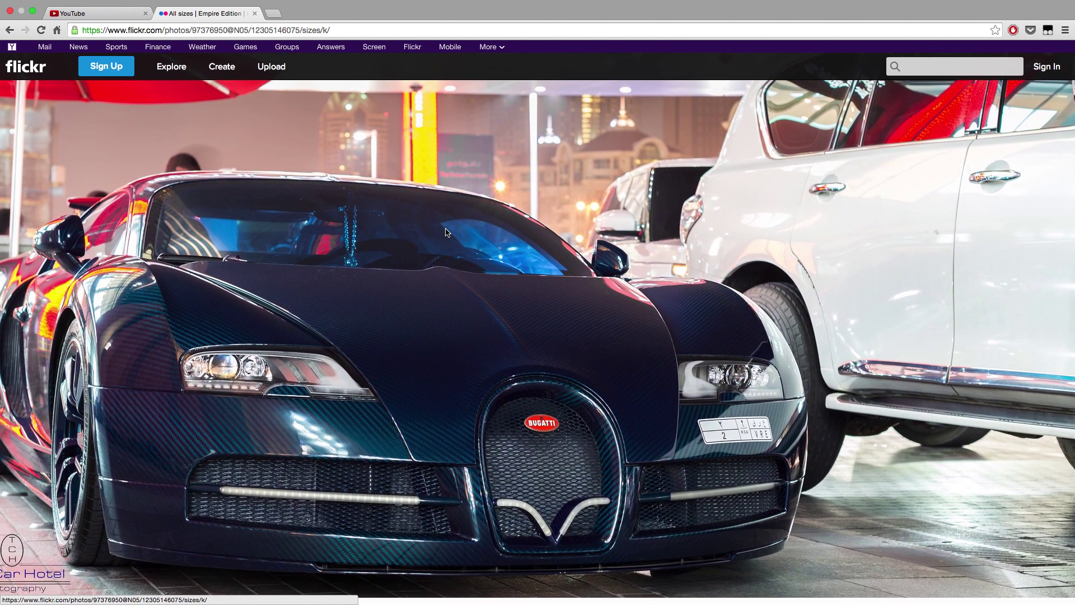
mouse_move(416, 4)
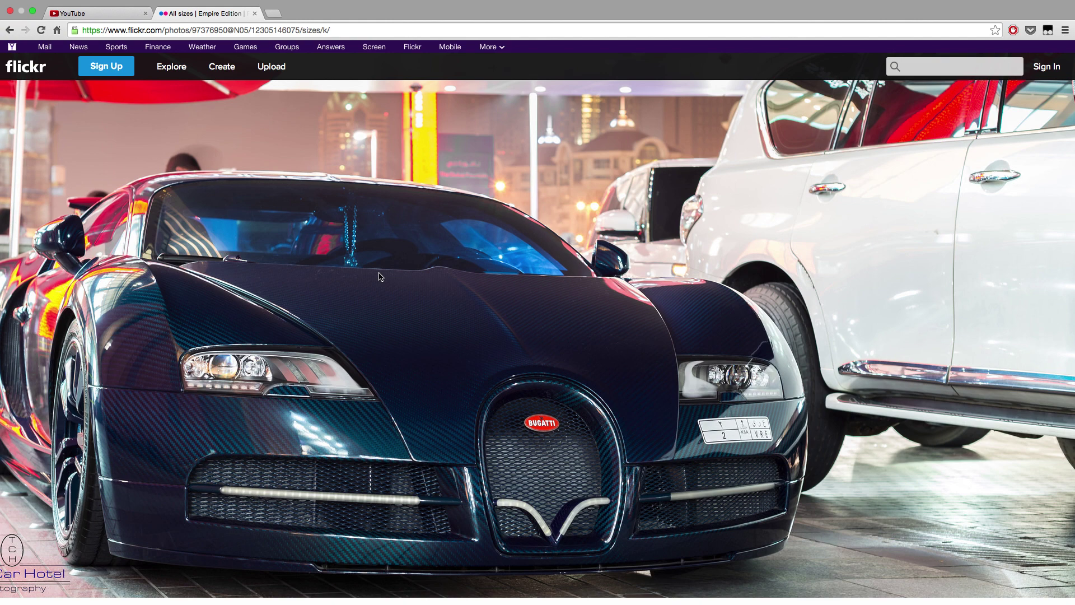
- Inspect the page markup of the element sitting over the Bugatti photo
right_click(418, 234)
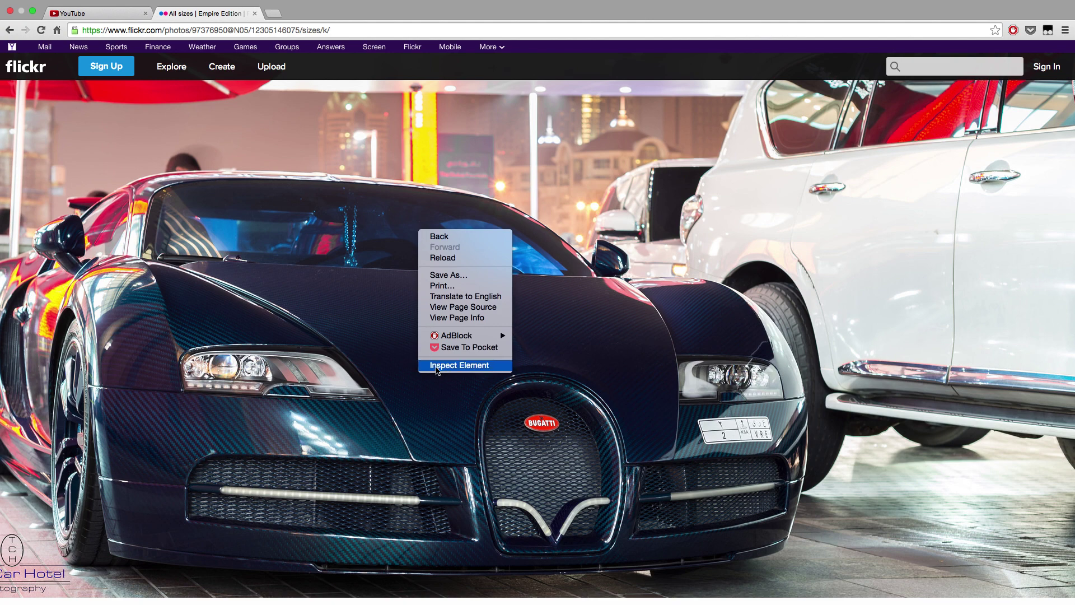
left_click(438, 369)
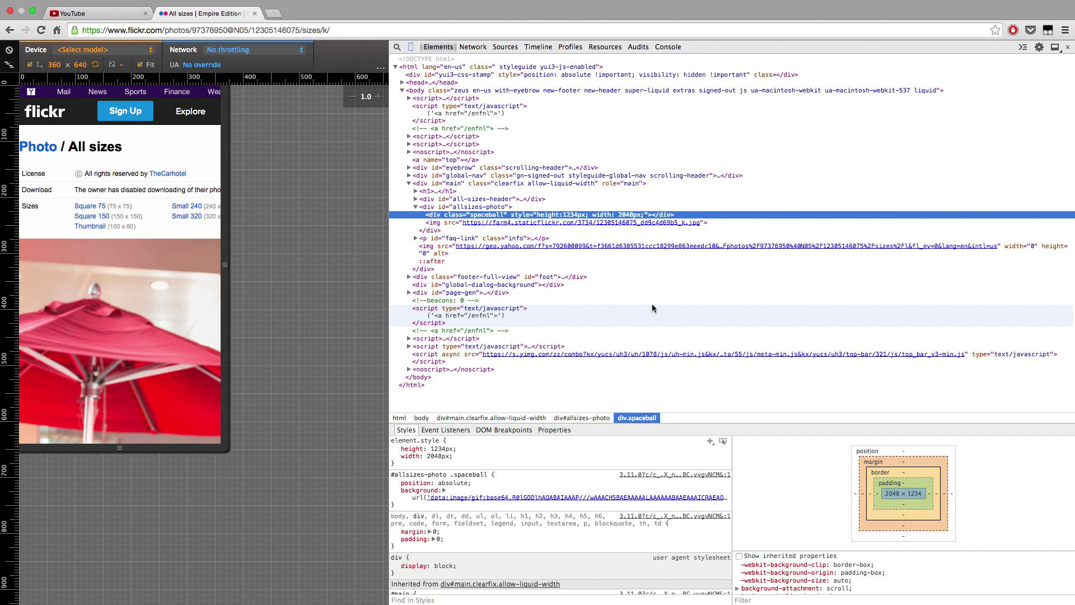
- Search the Elements markup for '.jpg' and reach the 2048 × 1234 img source URL
key("ctrl+f")
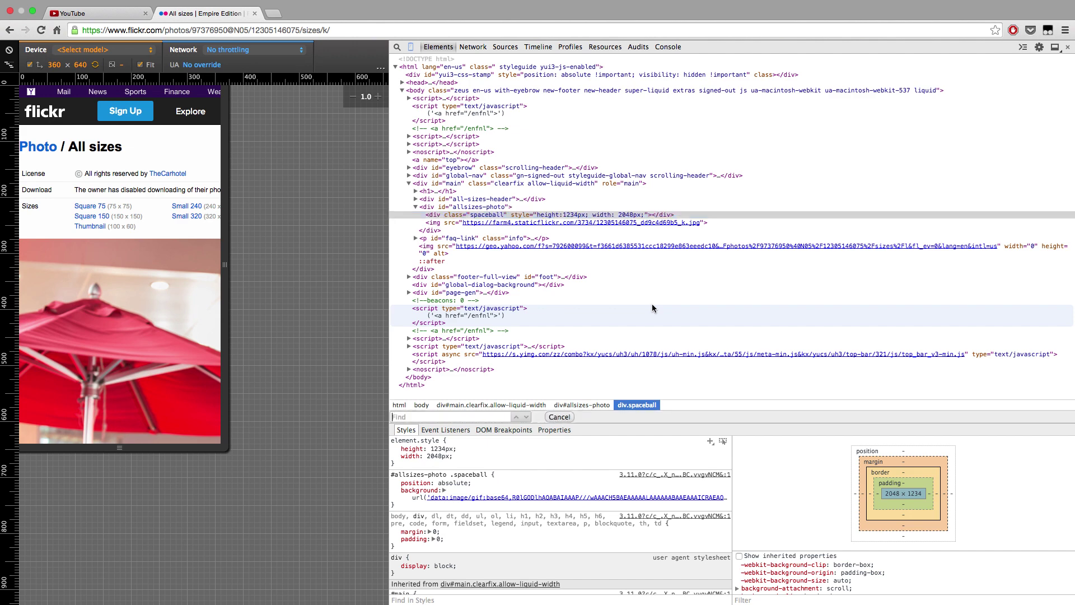
type(".jpj")
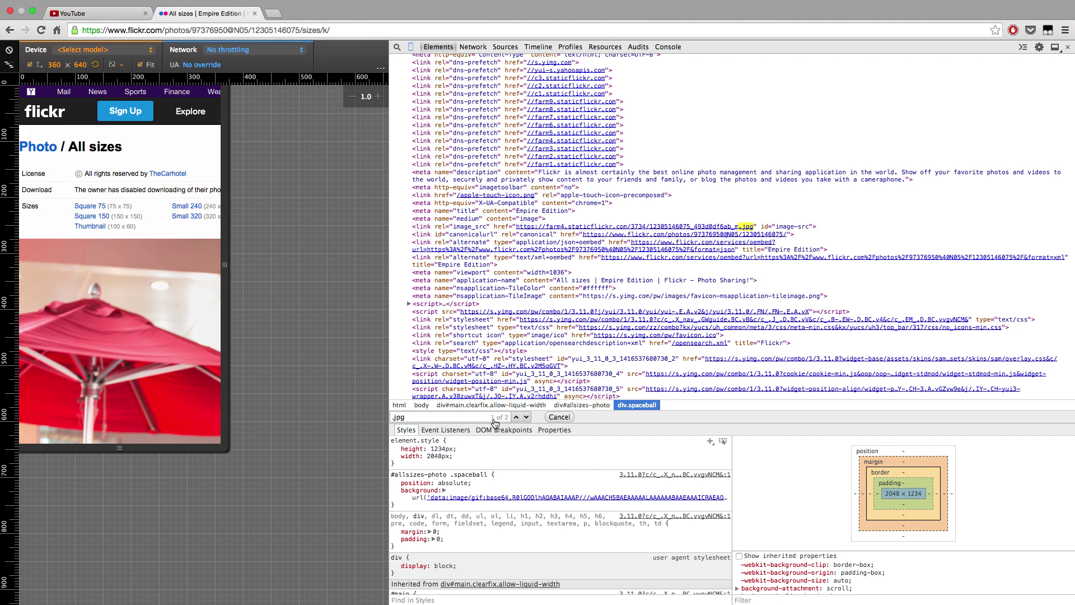
right_click(682, 227)
left_click(685, 233)
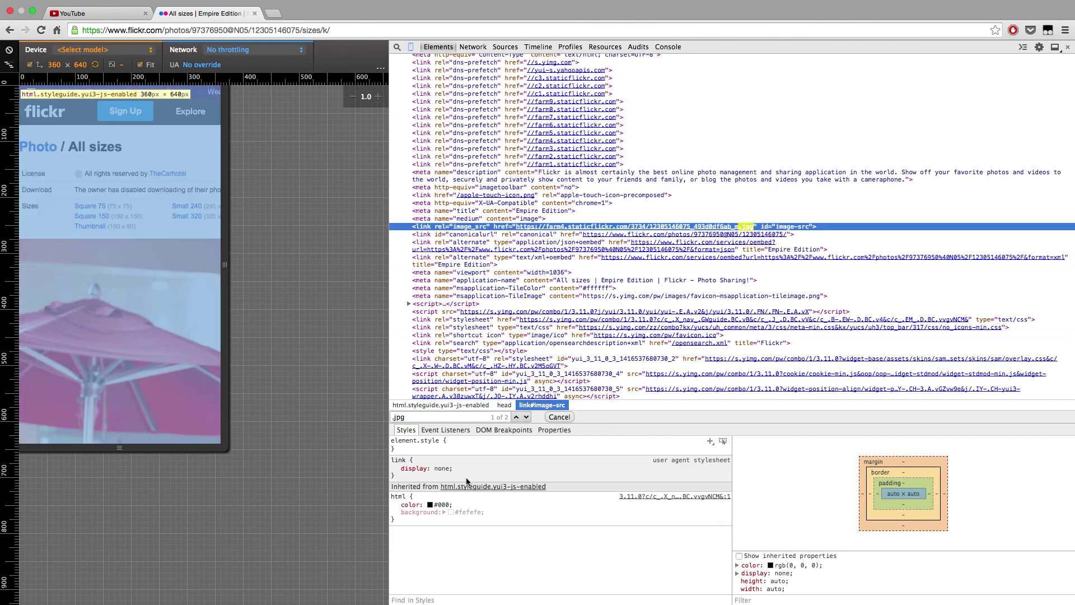
left_click(525, 420)
mouse_move(649, 237)
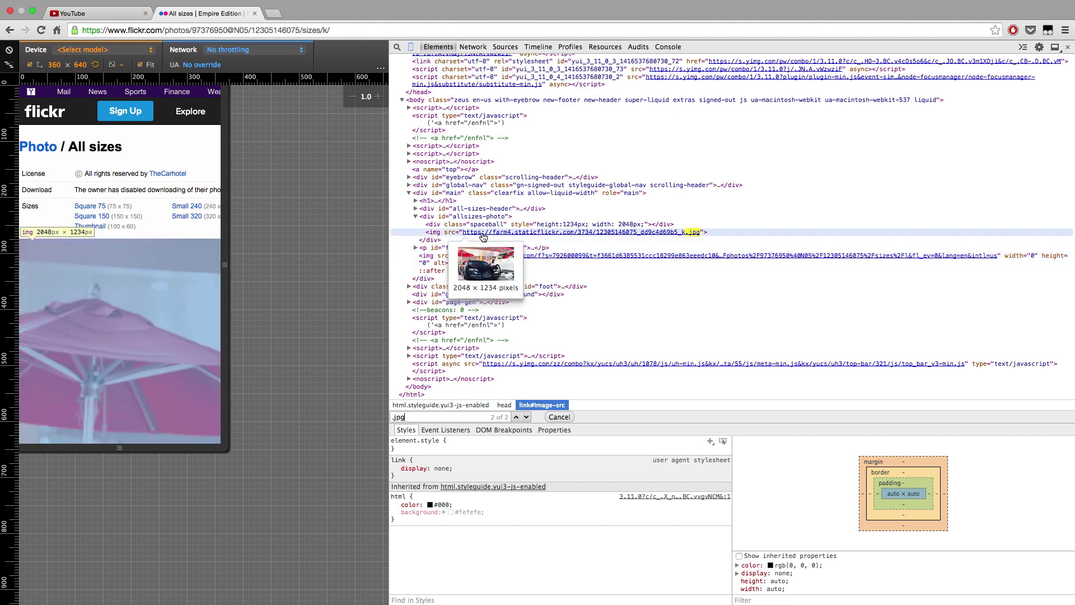
right_click(554, 238)
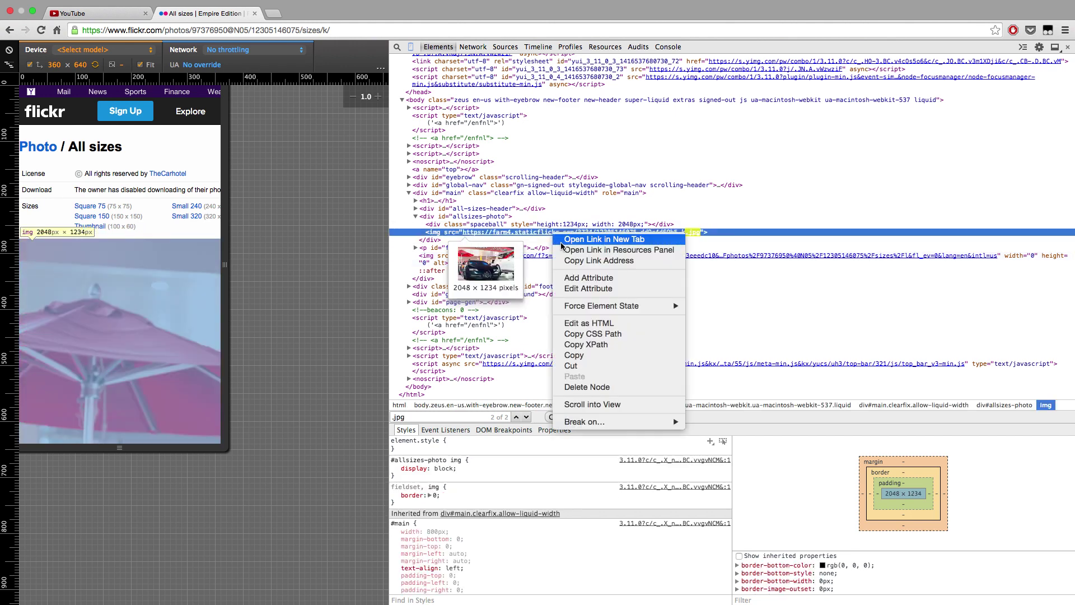
left_click(560, 242)
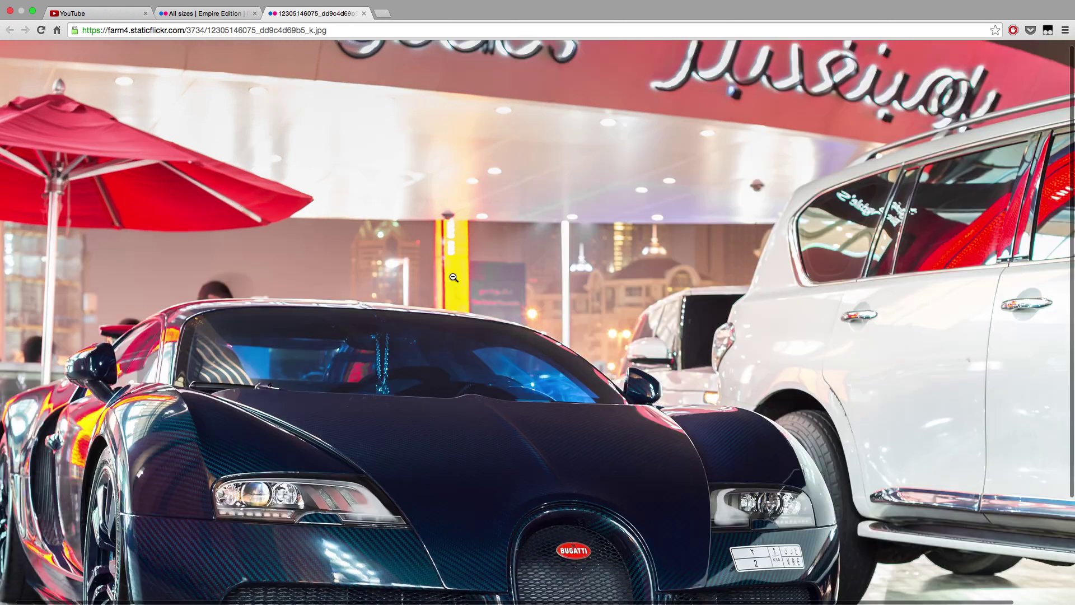
left_click(454, 278)
scroll(454, 264, "down", 5)
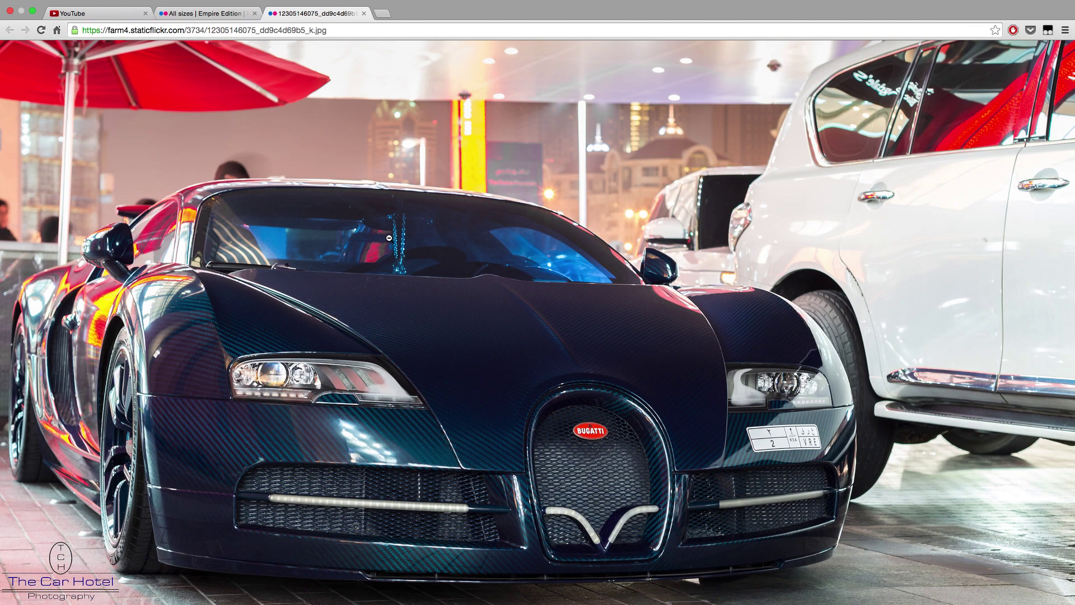
left_click(203, 13)
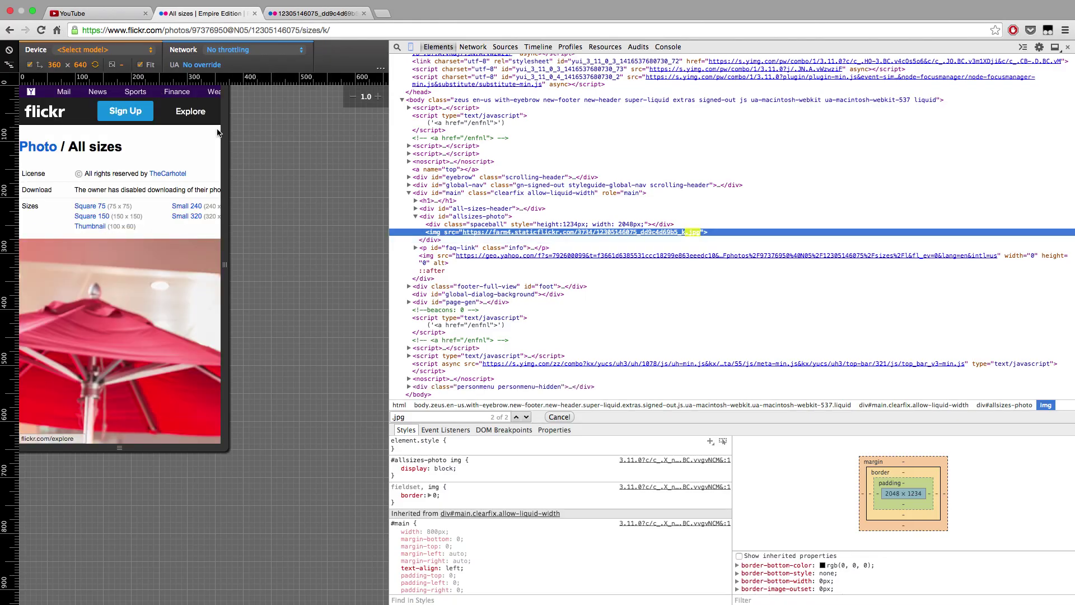
left_click(283, 14)
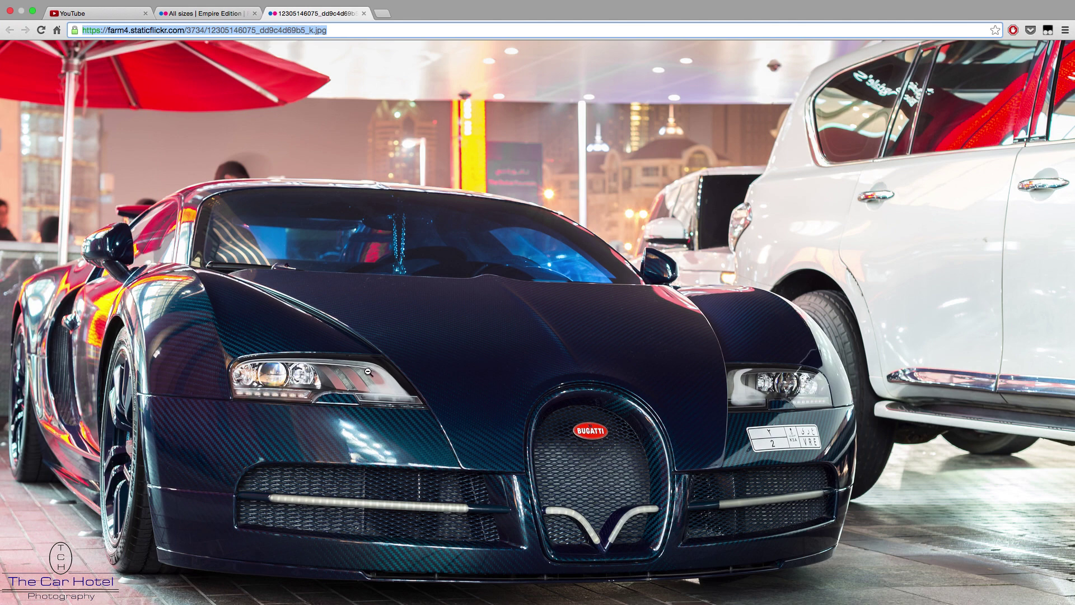
- Save the photo via Save Image As under the name 'Empire Bugatti' on the Desktop
left_click(390, 432)
left_click(411, 255)
right_click(409, 284)
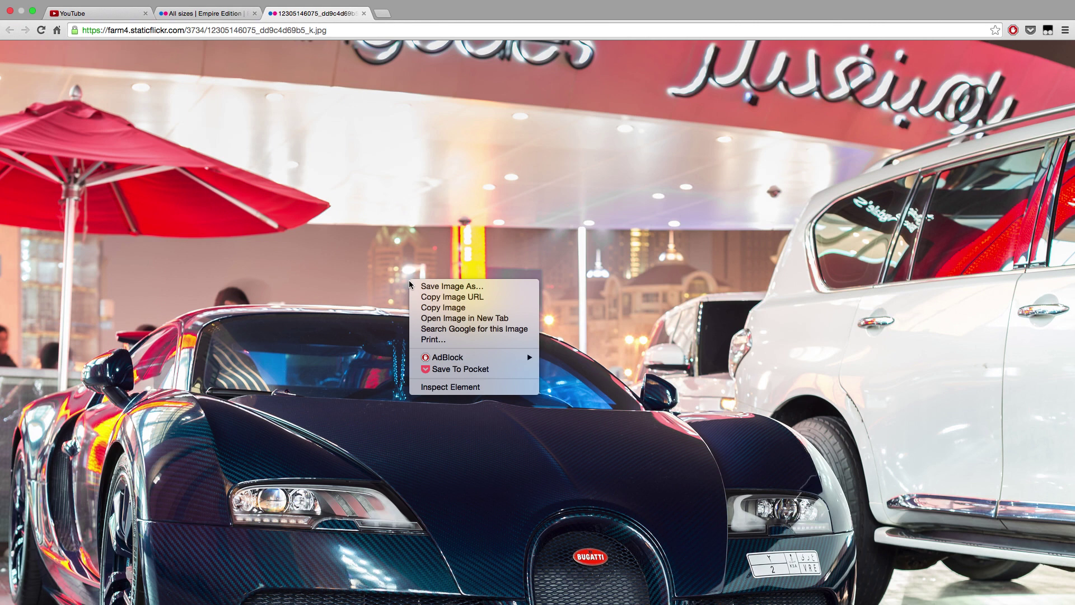
left_click(507, 287)
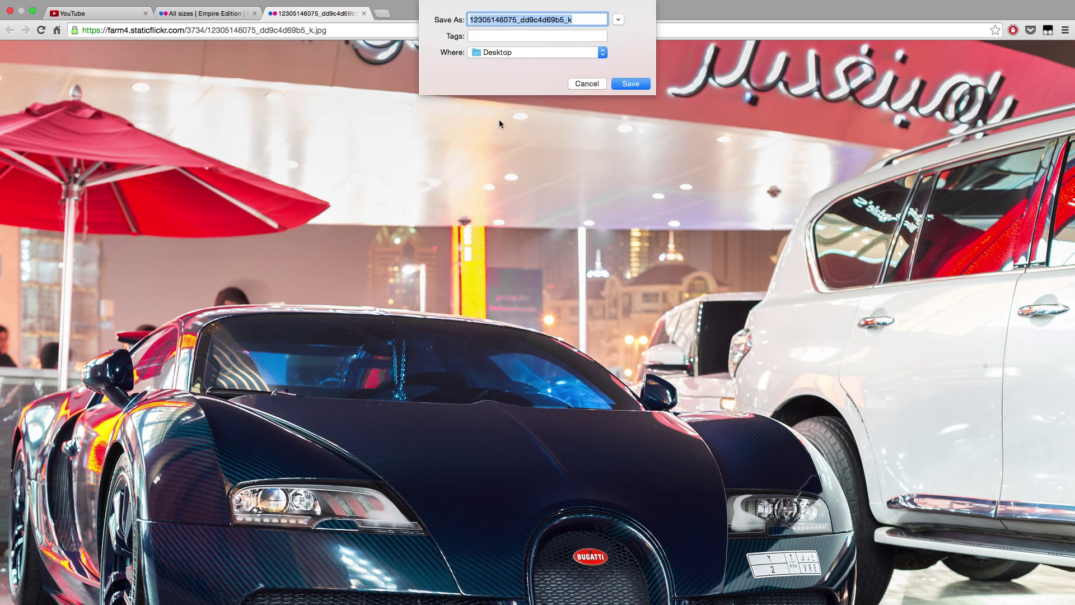
type("Empo")
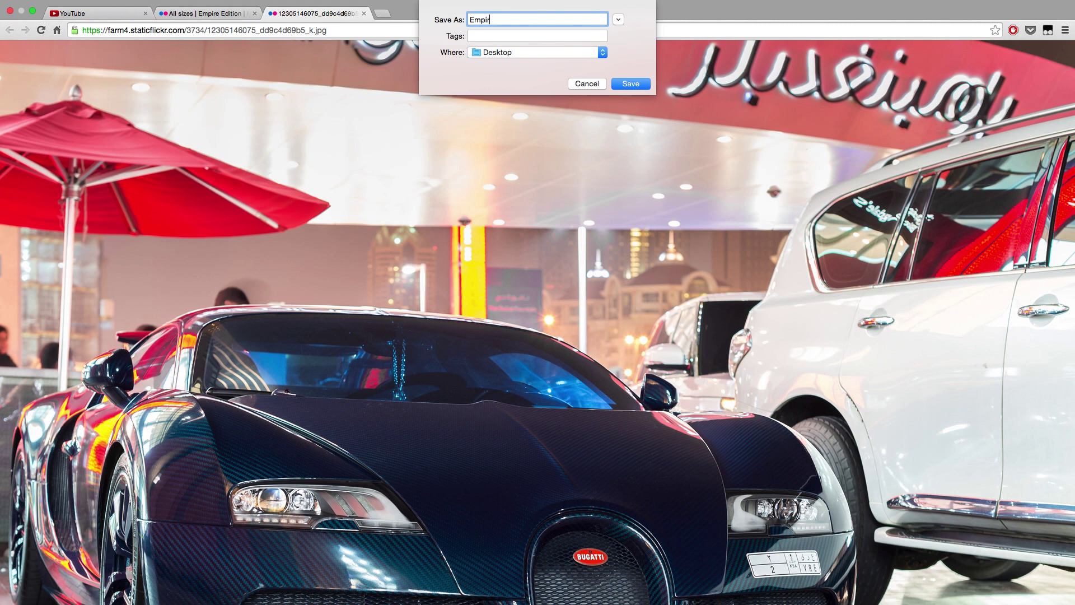
type("re Bugatti")
left_click(521, 52)
left_click(521, 53)
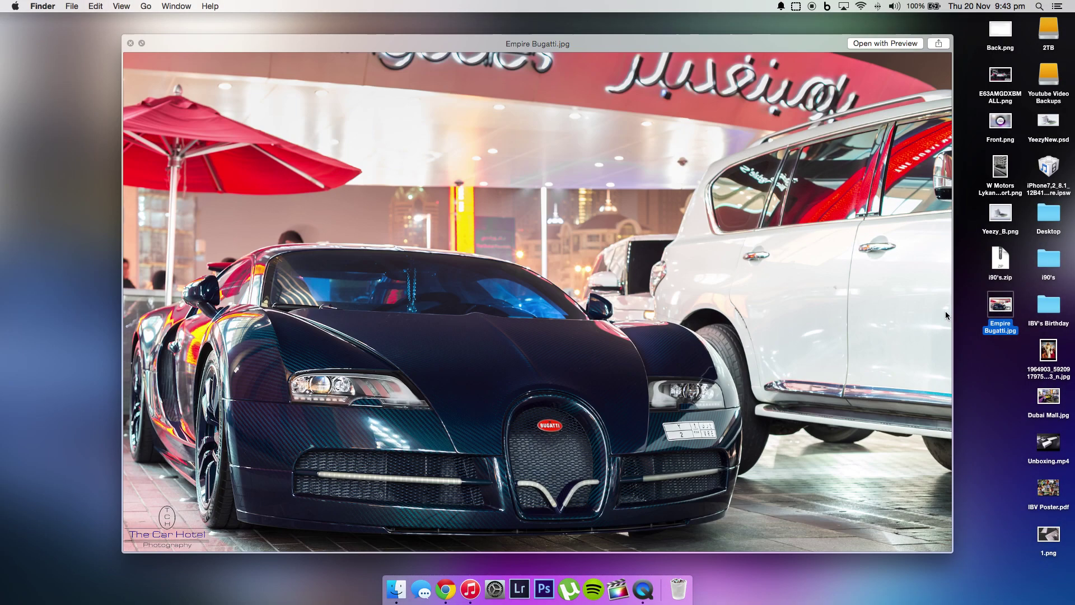
- Zoom through the Quick Look preview of Empire Bugatti.jpg, then close it
scroll(508, 296, "up", 6)
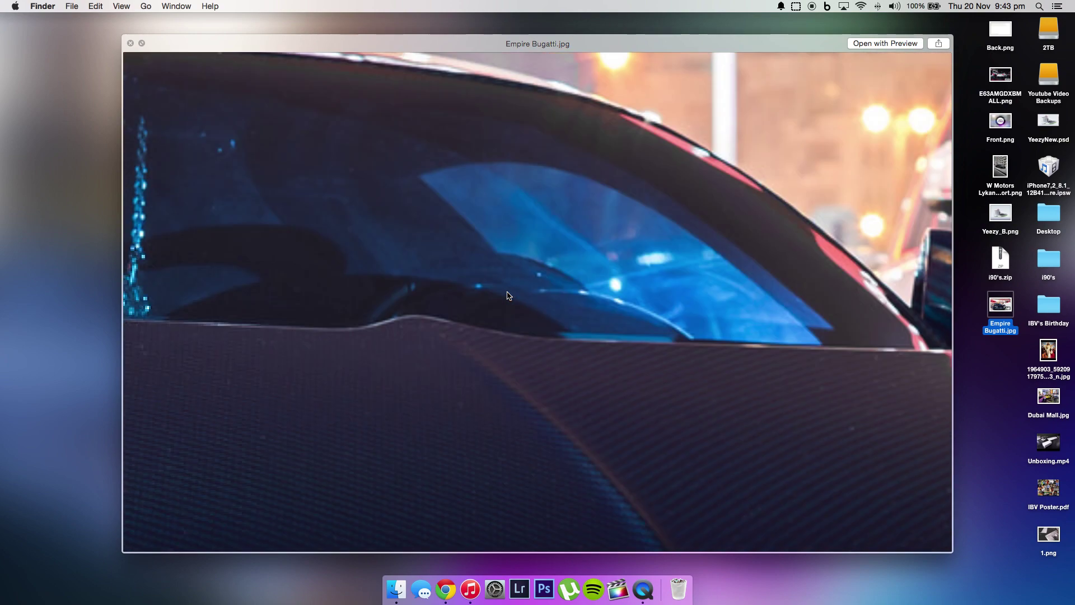
scroll(508, 296, "down", 3)
scroll(543, 276, "down", 4)
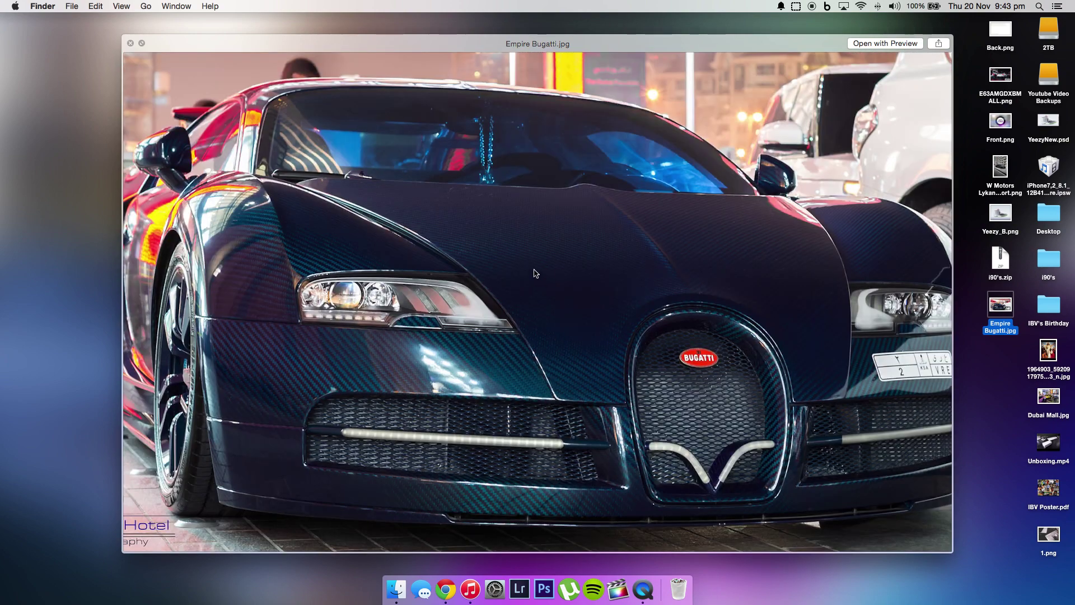
scroll(535, 400, "down", 3)
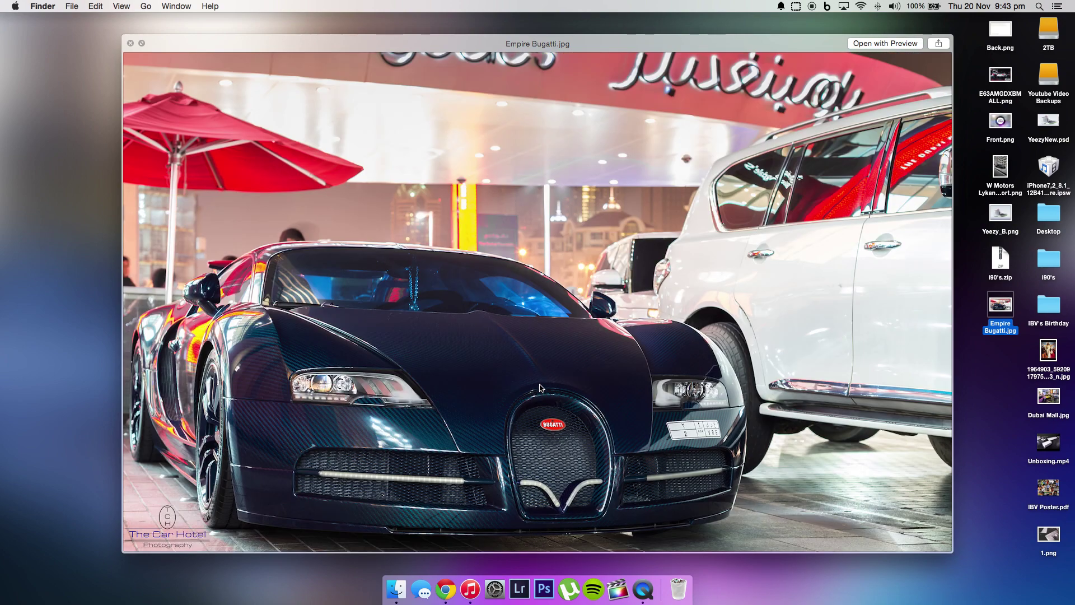
key("space")
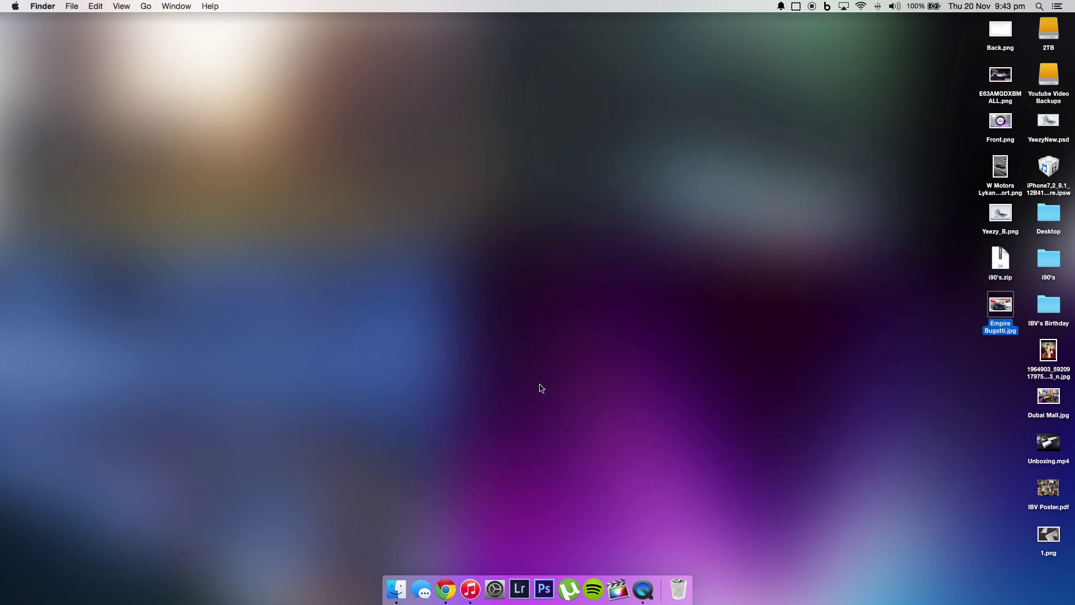
left_click(565, 365)
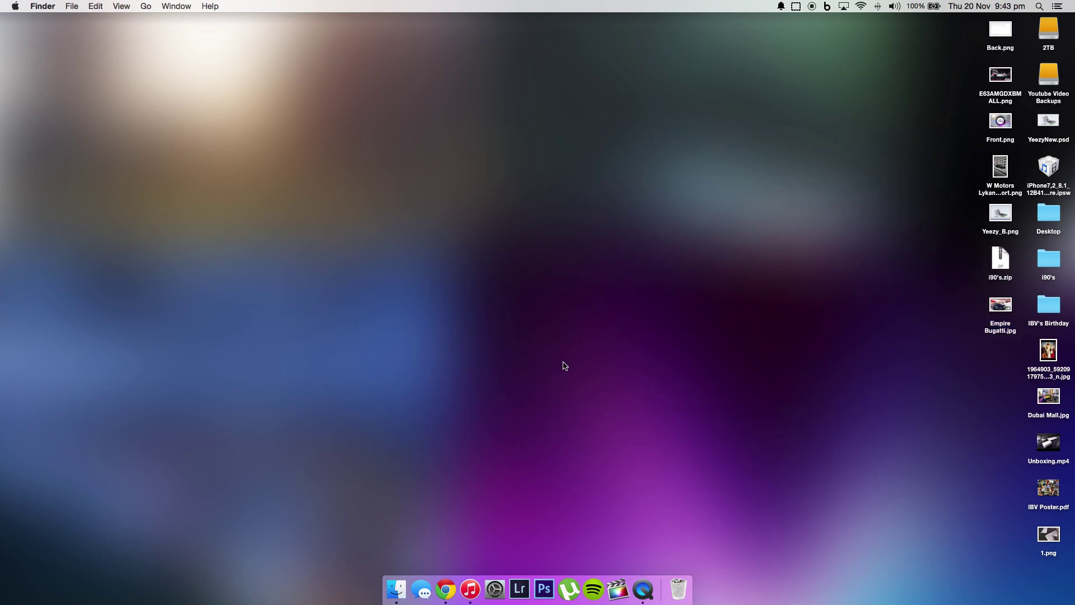